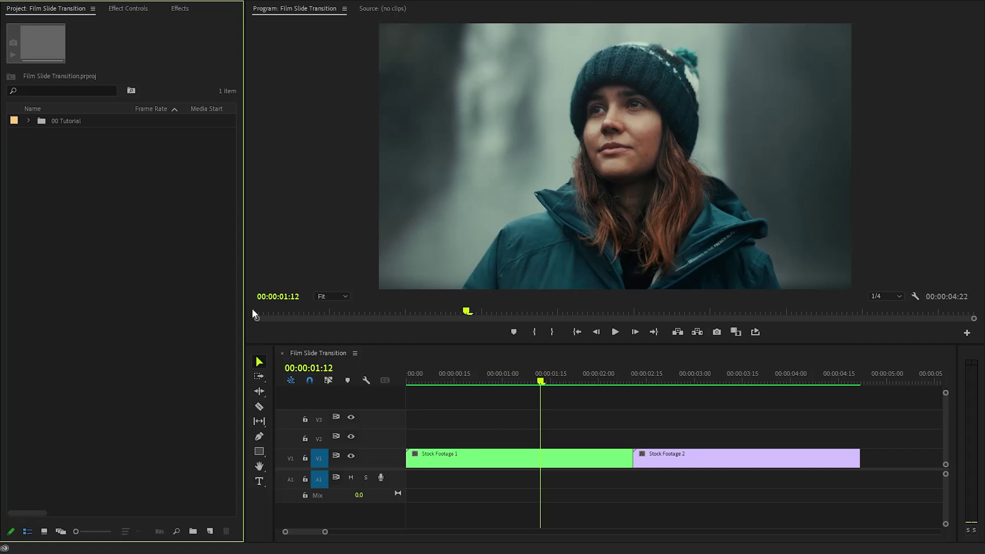
- Scrub through the two stock clips, then look over the Free Assets sound effects and preset file in Explorer
{"action": "left_click_drag", "start_coordinate": [540, 385], "coordinate": [489, 408]}
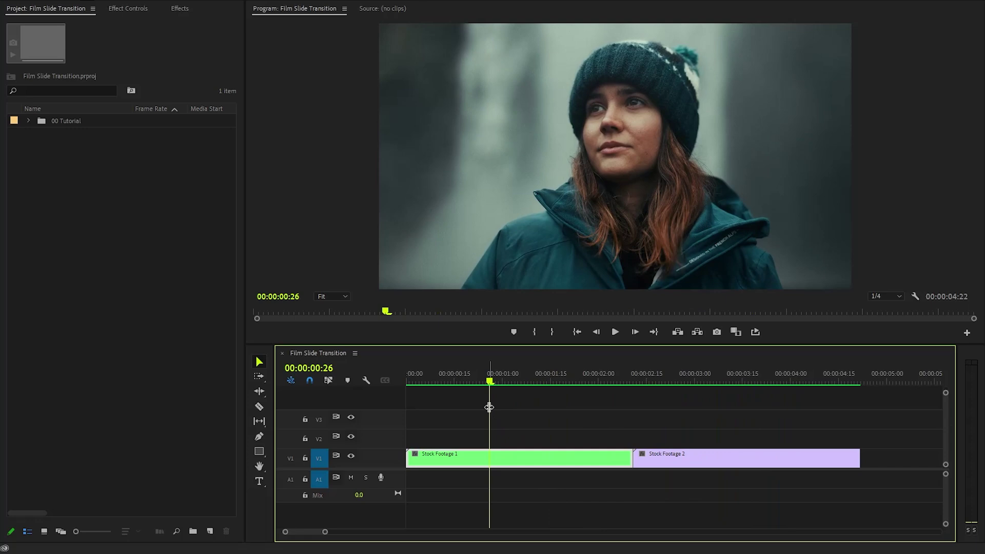
{"action": "key", "text": "alt+Tab"}
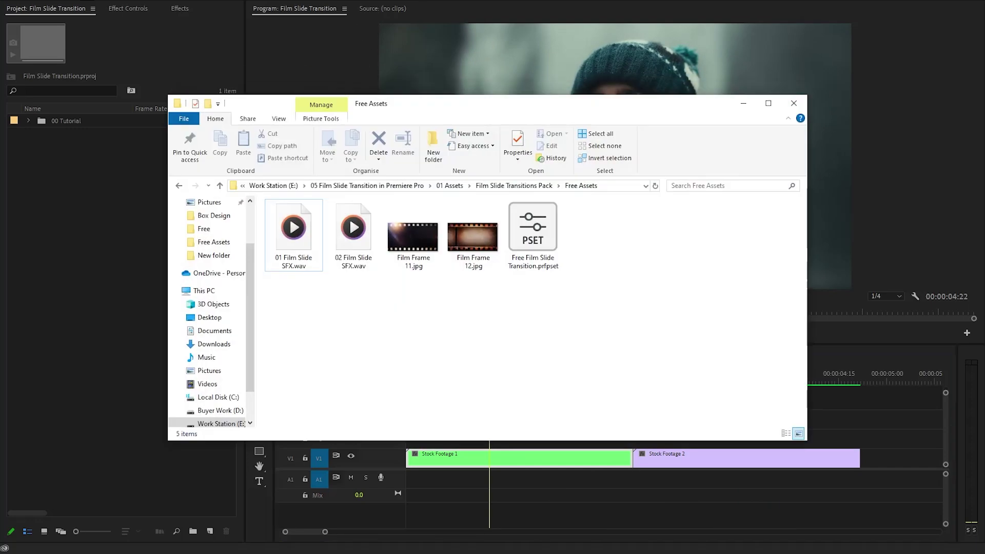
{"action": "left_click_drag", "start_coordinate": [289, 310], "coordinate": [360, 246]}
{"action": "left_click_drag", "start_coordinate": [435, 266], "coordinate": [567, 237]}
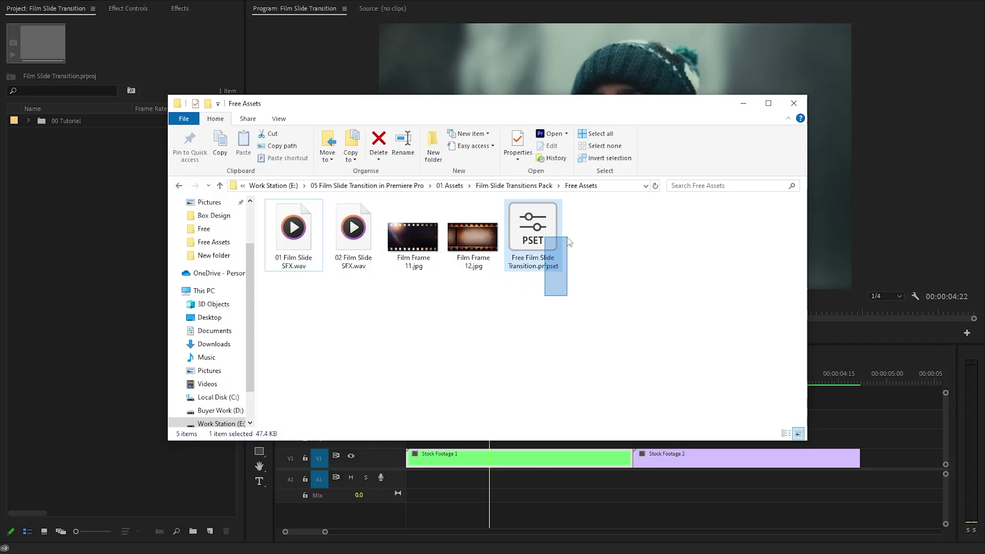
{"action": "left_click", "coordinate": [598, 260]}
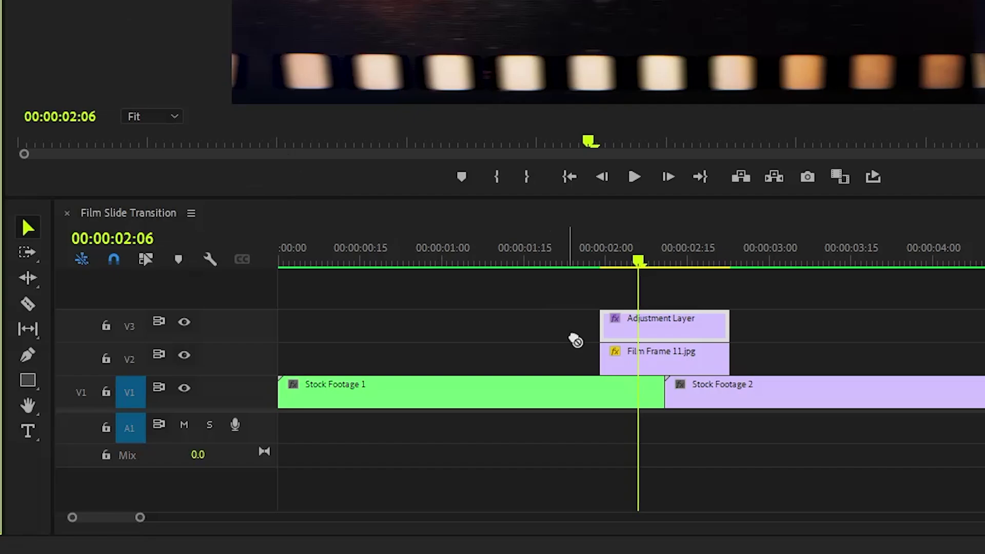
- Drag 01 Film Slide SFX.wav and Film Frame 11.jpg from Explorer into the Project panel
{"action": "left_click_drag", "start_coordinate": [634, 354], "coordinate": [658, 359]}
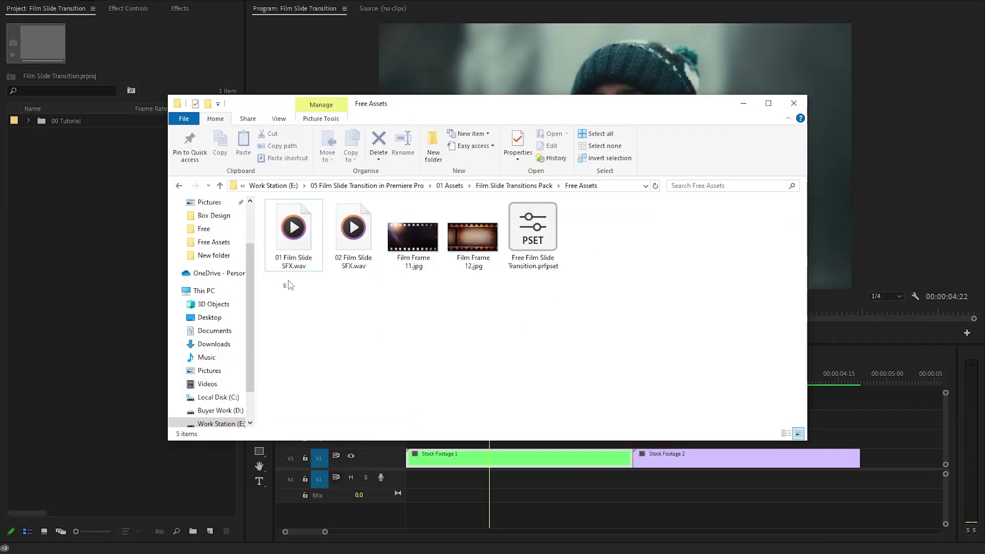
{"action": "left_click", "coordinate": [293, 236]}
{"action": "left_click", "coordinate": [408, 241], "text": "ctrl"}
{"action": "left_click_drag", "start_coordinate": [408, 241], "coordinate": [118, 257]}
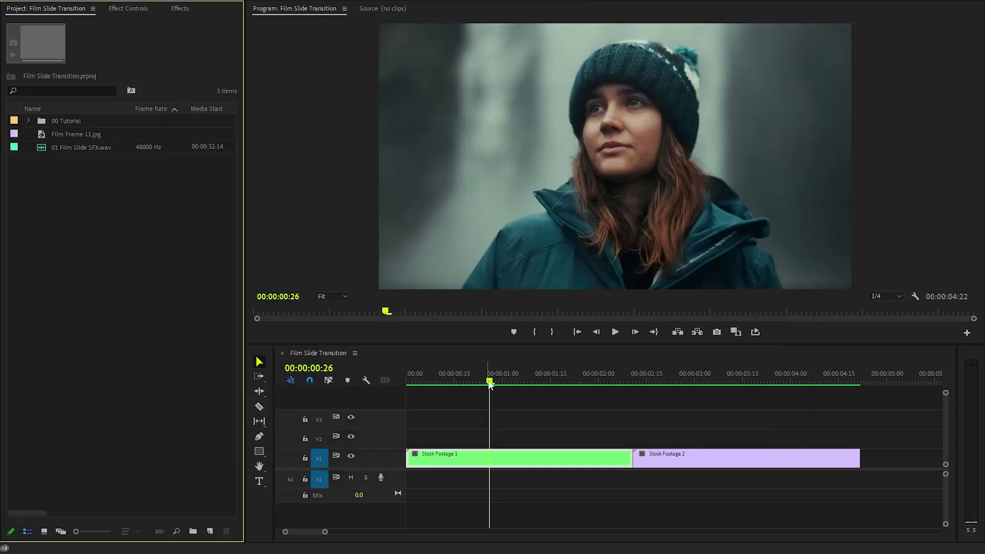
- Drag the playhead near the clip cut and step back frame by frame to 00:00:01:29
{"action": "left_click_drag", "start_coordinate": [489, 385], "coordinate": [633, 411]}
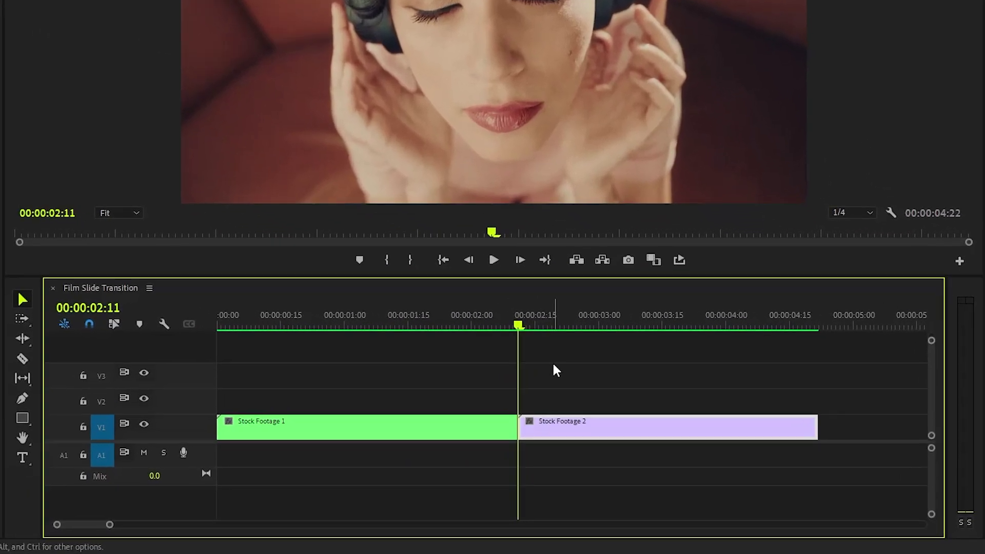
{"action": "key", "text": "Left"}
{"action": "key", "text": "Left"}
{"action": "key", "text": "Left"}
{"action": "key", "text": "Left"}
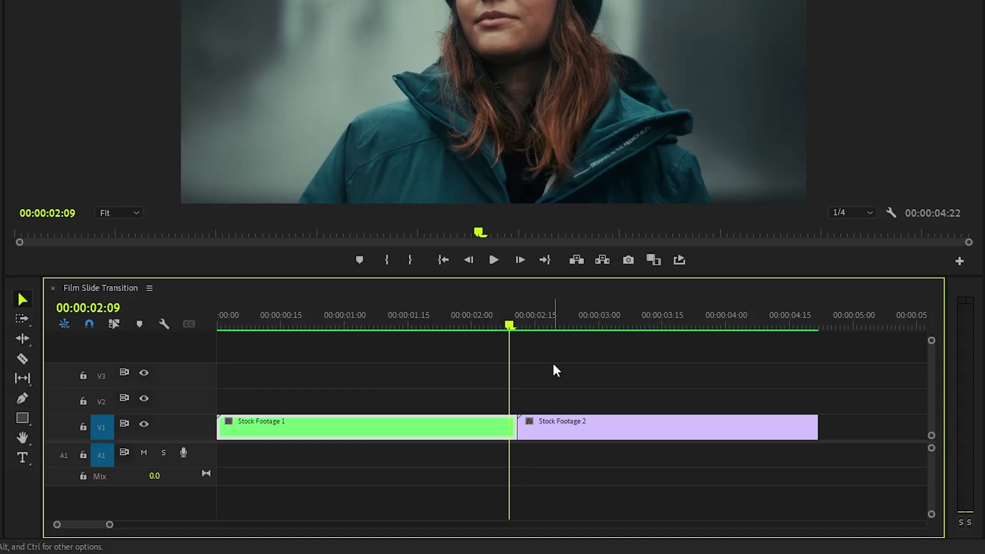
{"action": "key", "text": "Left"}
{"action": "key", "text": "Left"}
{"action": "key", "text": "Left"}
{"action": "key", "text": "Left"}
{"action": "key", "text": "Left"}
{"action": "key", "text": "Left"}
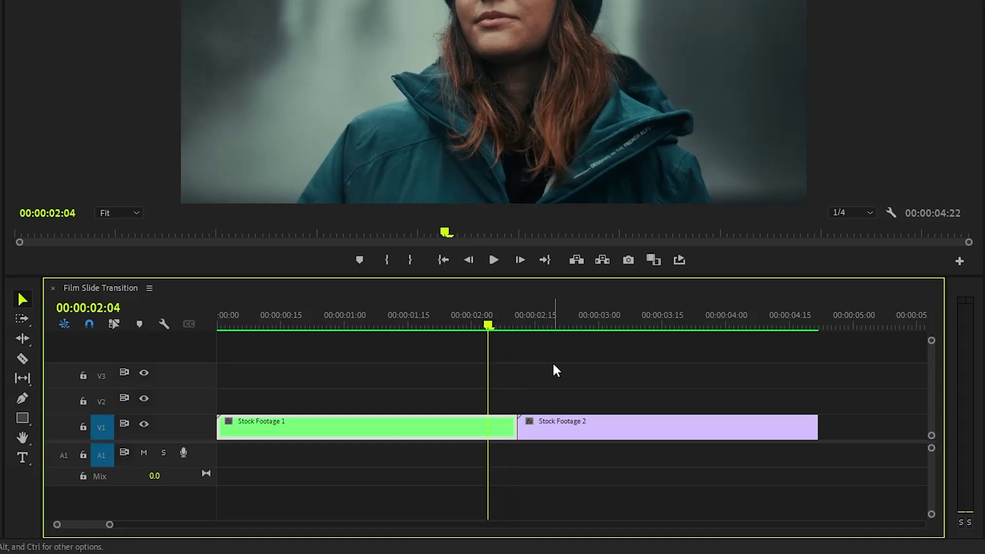
{"action": "key", "text": "Left"}
{"action": "key", "text": "Left"}
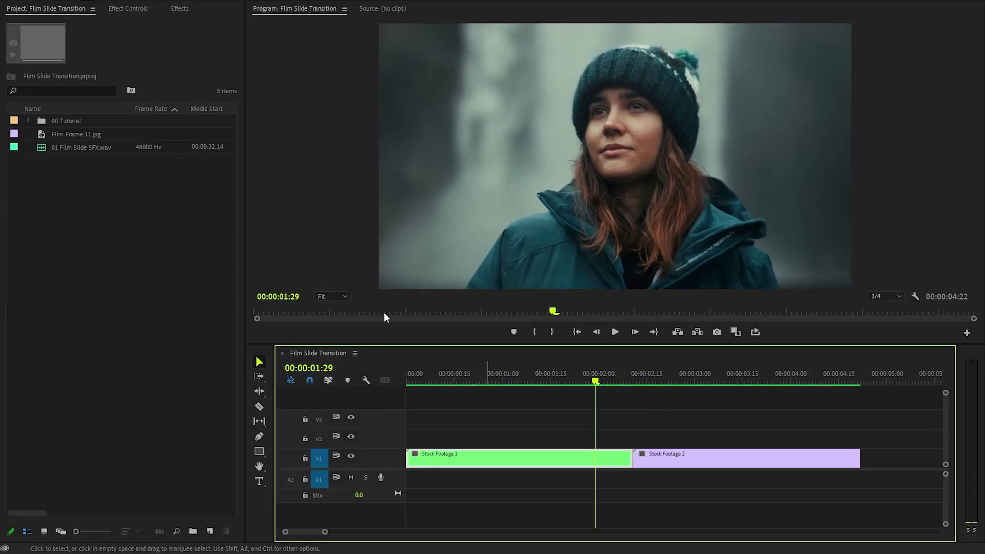
- Drop Film Frame 11.jpg onto V2 at the playhead and apply Set to Frame Size
{"action": "left_click", "coordinate": [89, 134]}
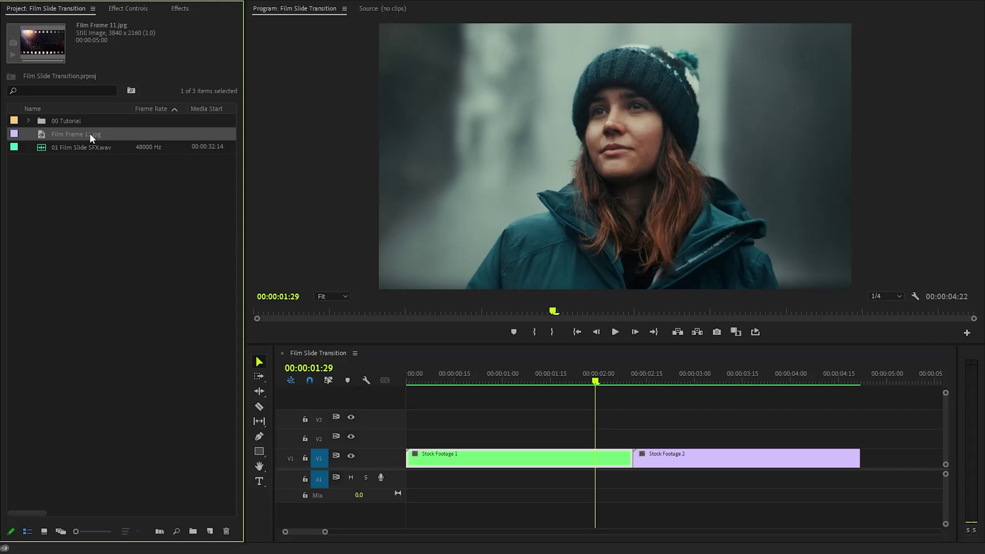
{"action": "left_click_drag", "start_coordinate": [68, 136], "coordinate": [604, 439]}
{"action": "left_click", "coordinate": [666, 435]}
{"action": "right_click", "coordinate": [666, 435]}
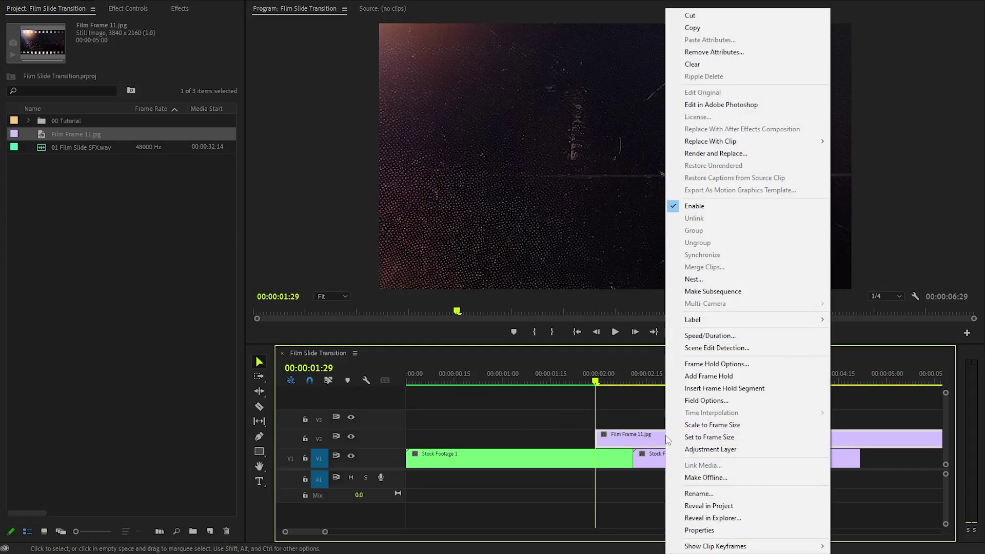
{"action": "left_click", "coordinate": [676, 437]}
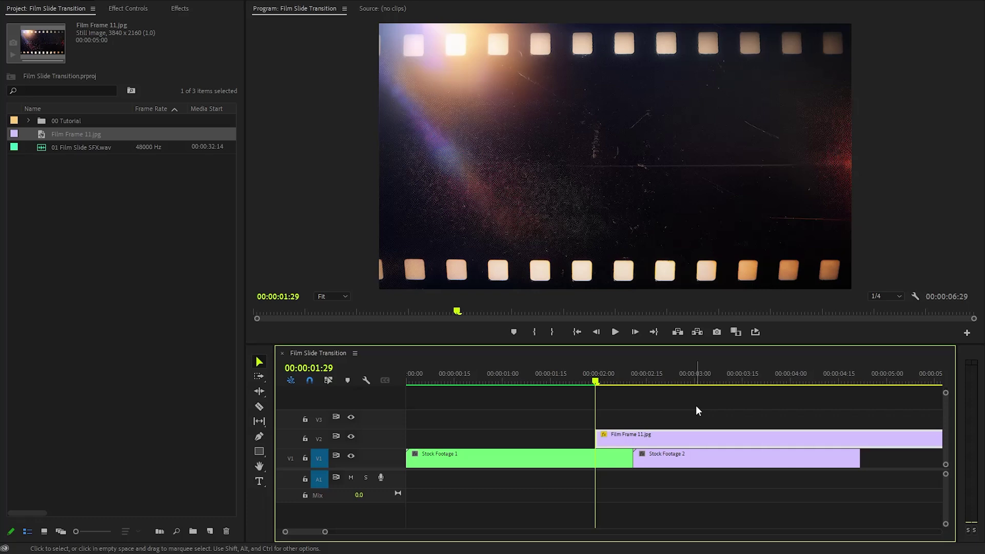
- Set the film frame clip's duration to 24 frames in Speed/Duration
{"action": "right_click", "coordinate": [688, 436]}
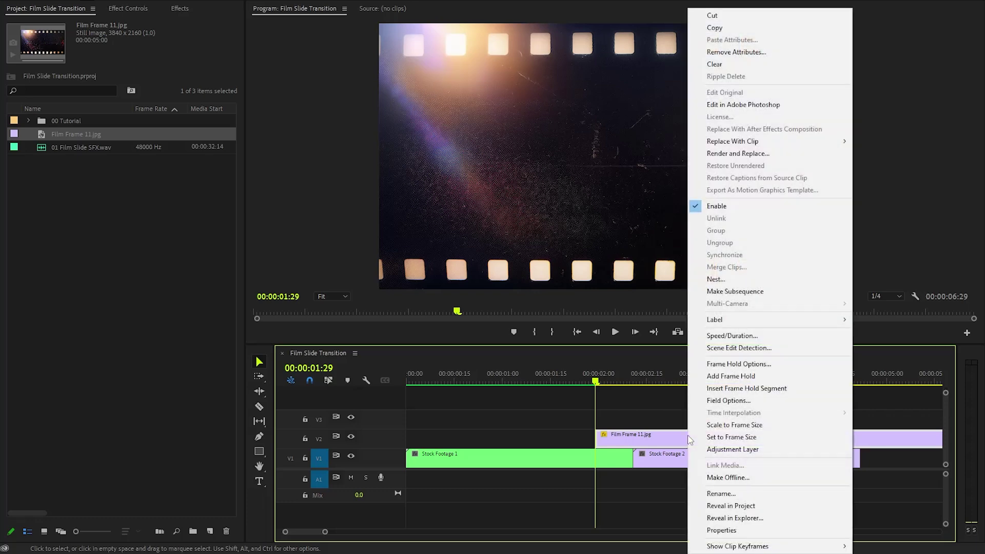
{"action": "left_click", "coordinate": [721, 336]}
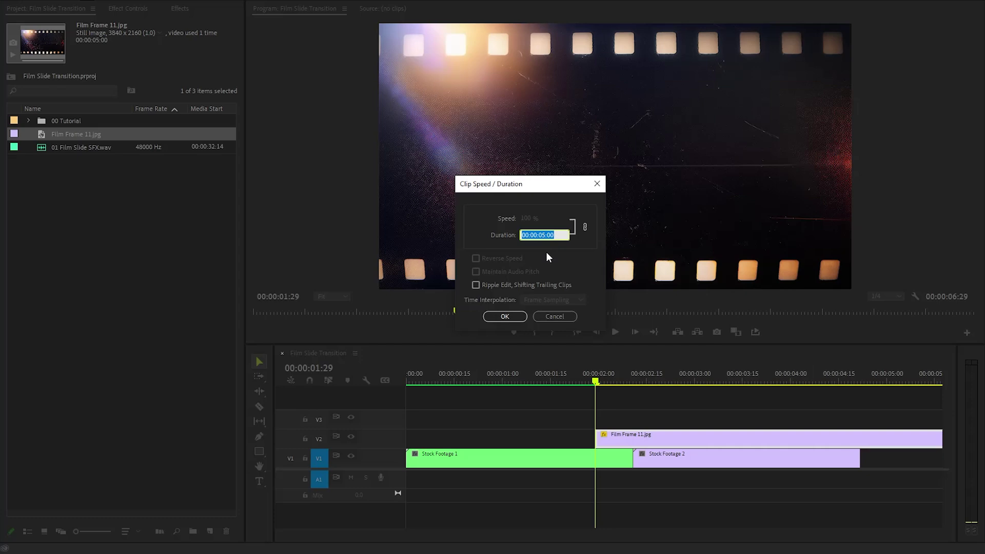
{"action": "type", "text": "24"}
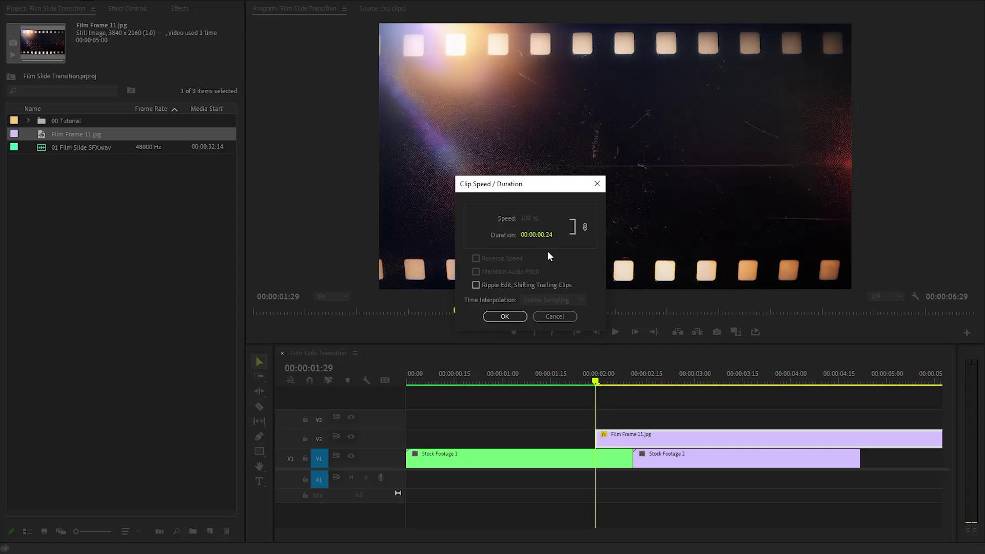
{"action": "left_click", "coordinate": [515, 317]}
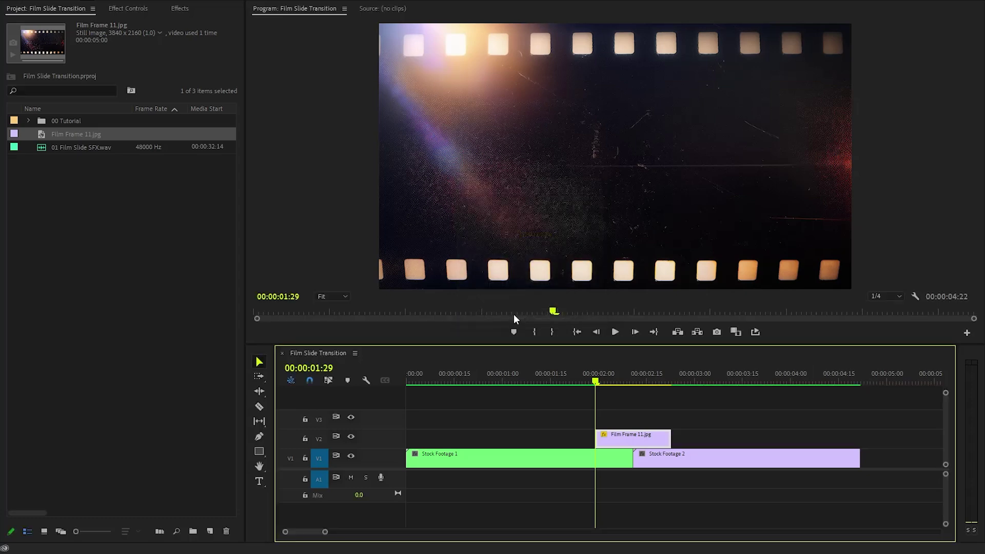
- Create a new Adjustment Layer in the Project panel with default settings
{"action": "left_click", "coordinate": [80, 241]}
{"action": "right_click", "coordinate": [79, 242]}
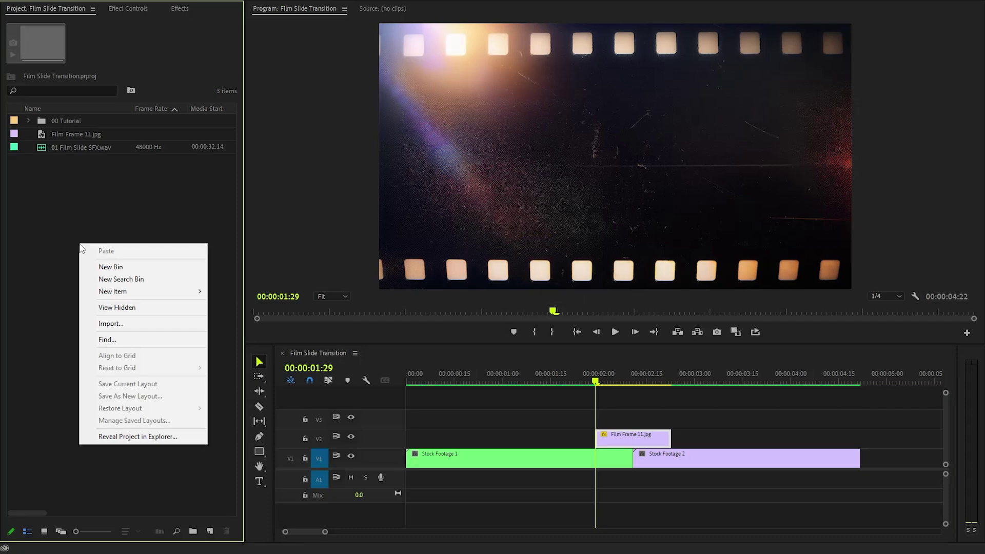
{"action": "mouse_move", "coordinate": [132, 292]}
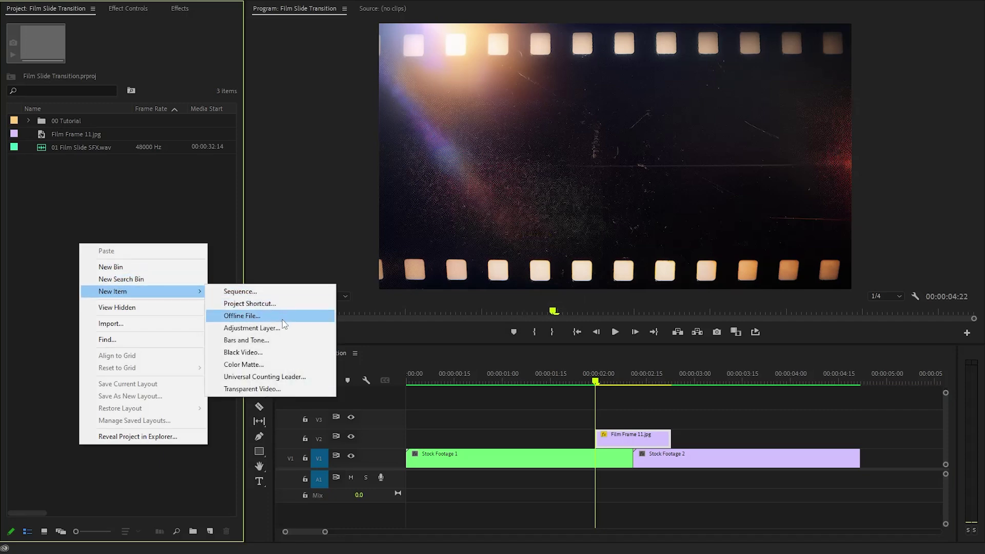
{"action": "left_click", "coordinate": [251, 328]}
{"action": "left_click", "coordinate": [538, 299]}
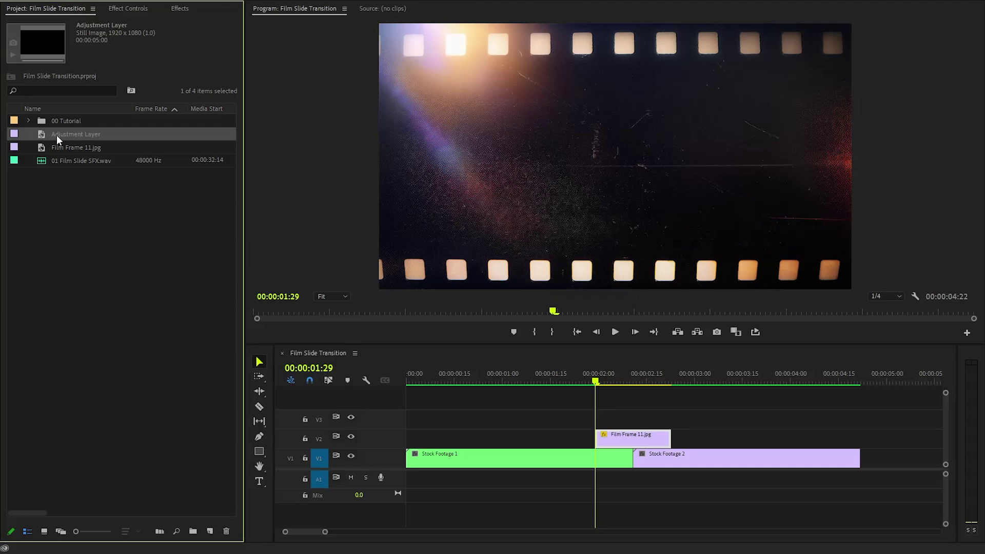
- Place the Adjustment Layer on V3, razor it at the film frame's end, and delete the excess
{"action": "left_click_drag", "start_coordinate": [242, 247], "coordinate": [645, 406]}
{"action": "key", "text": "c"}
{"action": "left_click", "coordinate": [671, 418]}
{"action": "key", "text": "v"}
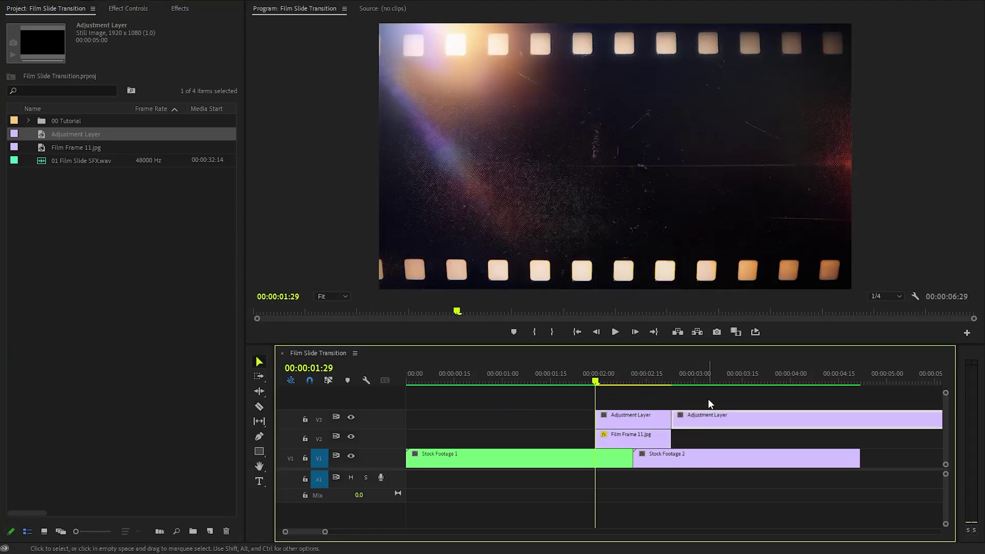
{"action": "key", "text": "Delete"}
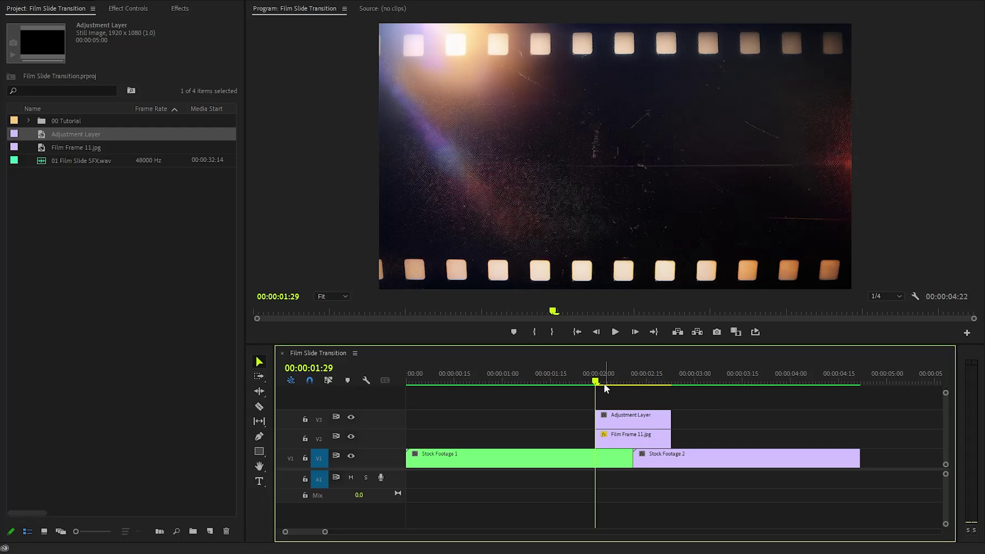
{"action": "mouse_move", "coordinate": [600, 380]}
{"action": "left_mouse_down"}
{"action": "mouse_move", "coordinate": [636, 381]}
{"action": "mouse_move", "coordinate": [618, 382]}
{"action": "left_mouse_up"}
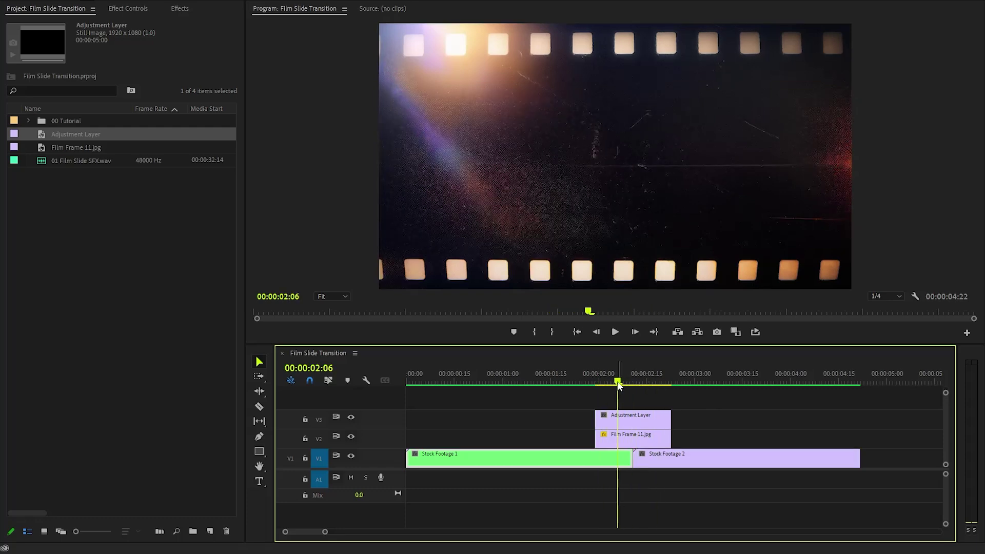
- Import Free Film Slide Transition.prfpset and expand it to show 01 Film Slide (Top) and 02 Film Slide (Bottom)
{"action": "left_click", "coordinate": [180, 10]}
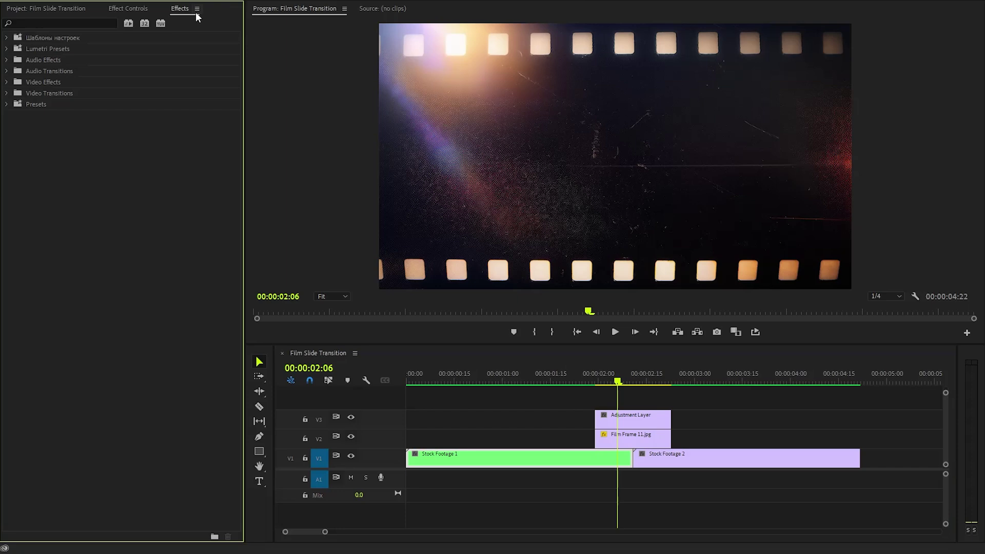
{"action": "left_click", "coordinate": [196, 8]}
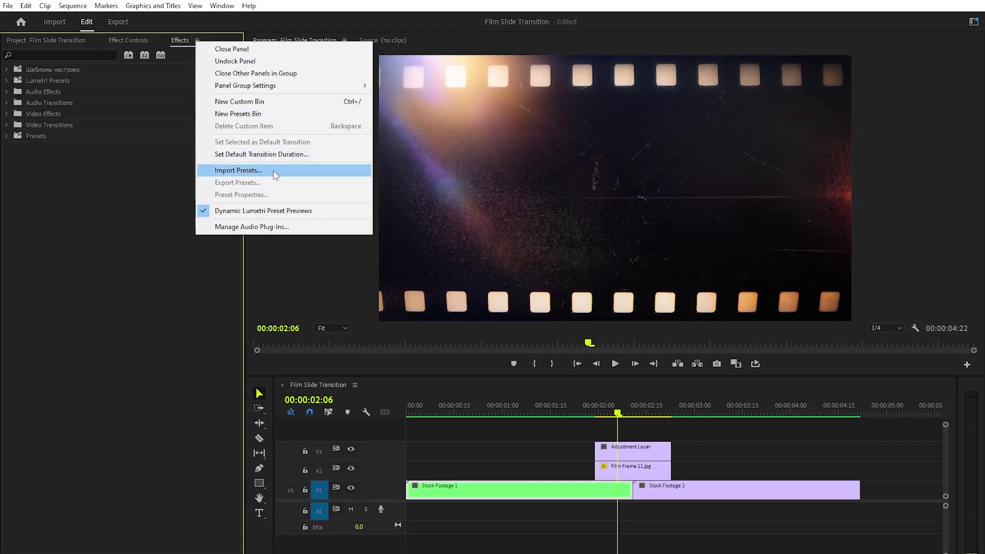
{"action": "left_click", "coordinate": [273, 168]}
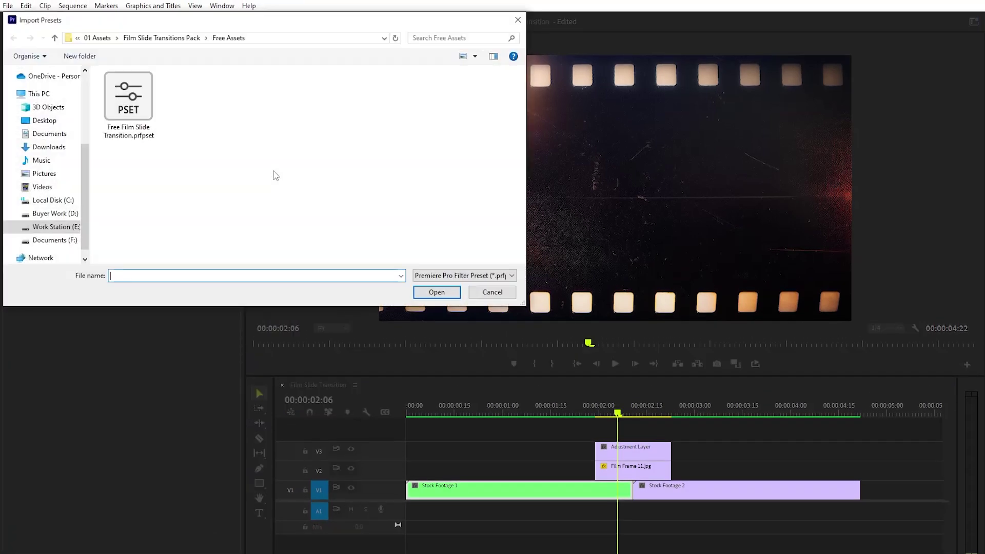
{"action": "left_click", "coordinate": [143, 113]}
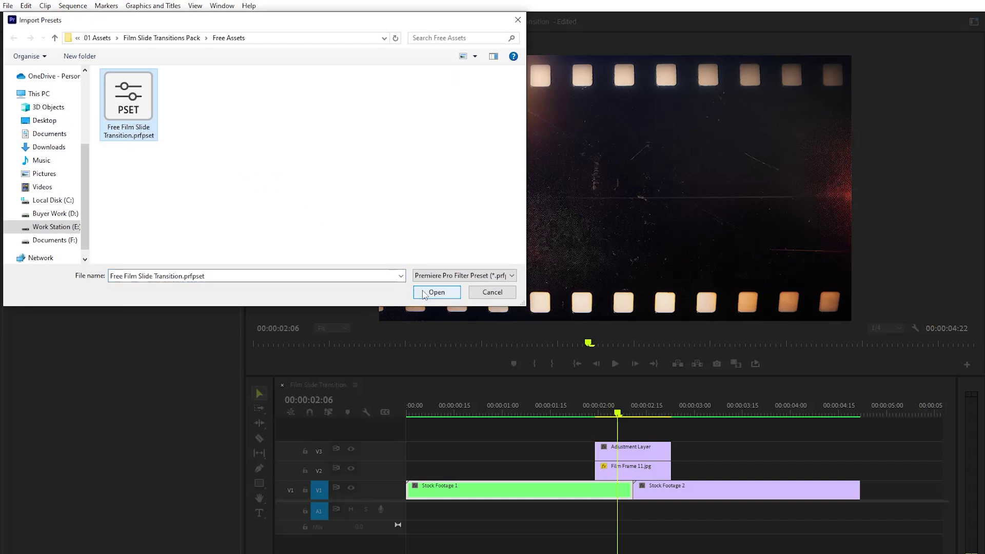
{"action": "left_click", "coordinate": [435, 293]}
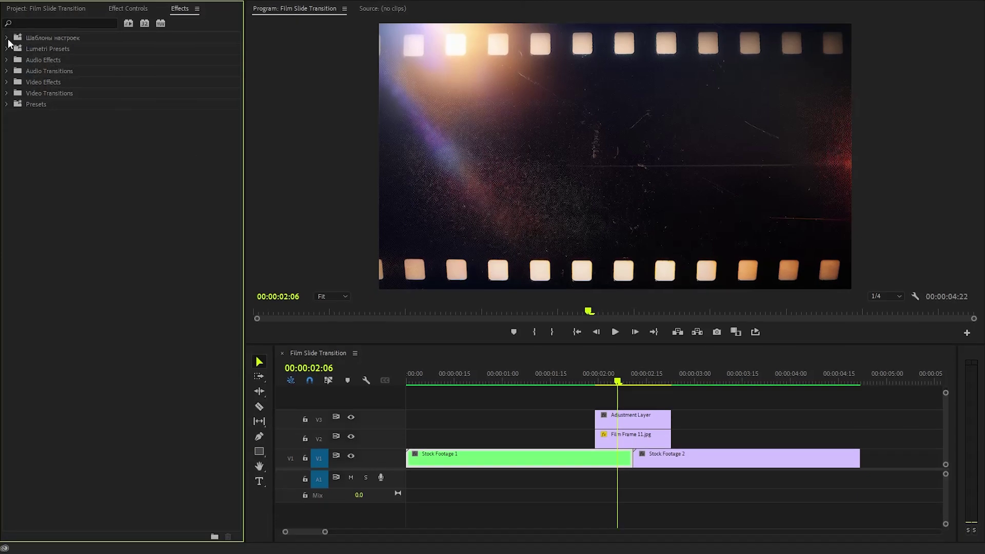
{"action": "left_click", "coordinate": [7, 38]}
{"action": "left_click", "coordinate": [67, 50]}
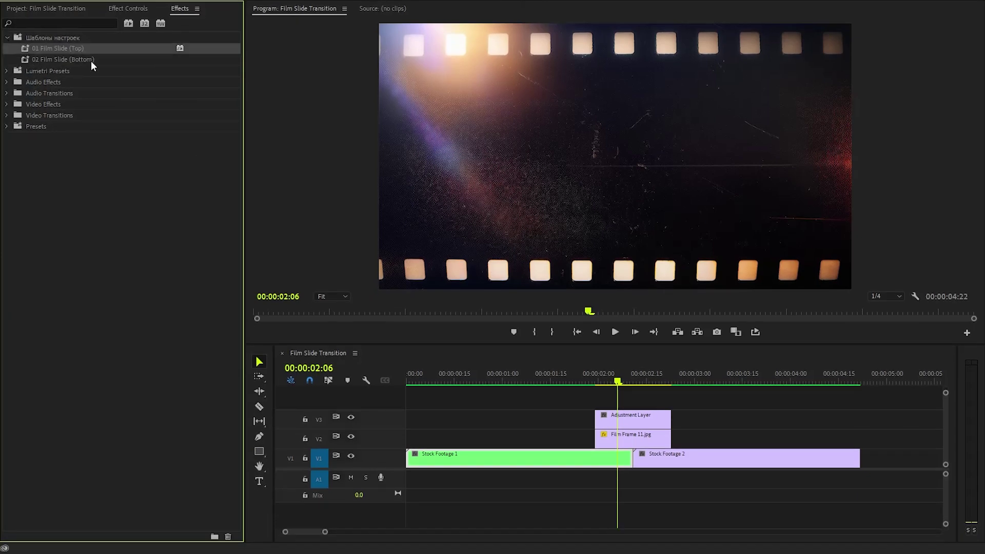
{"action": "left_click", "coordinate": [91, 60]}
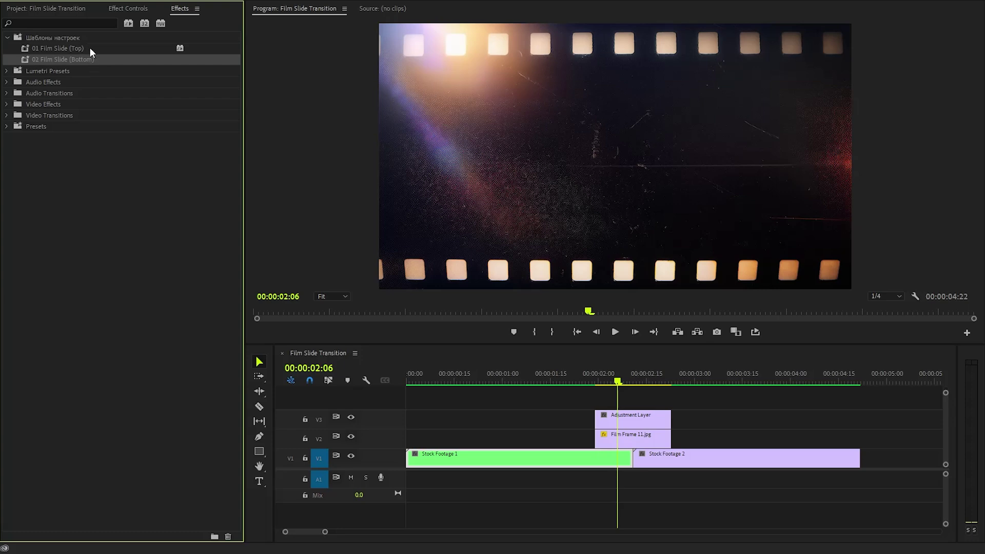
- Drop 01 Film Slide (Top) on the Adjustment Layer and 02 Film Slide (Bottom) on Film Frame 11.jpg, then scrub to preview
{"action": "left_click", "coordinate": [90, 47]}
{"action": "left_click_drag", "start_coordinate": [60, 47], "coordinate": [625, 415]}
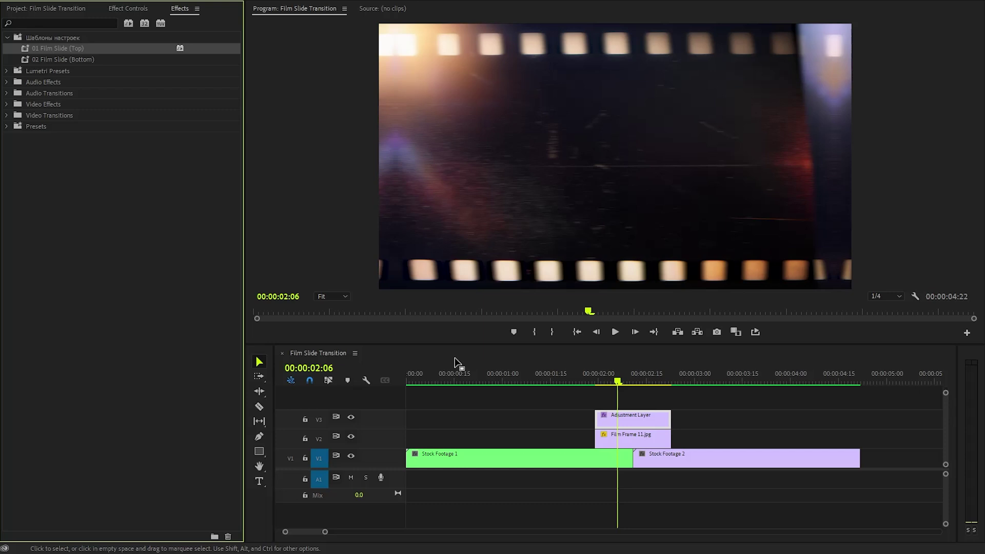
{"action": "left_click_drag", "start_coordinate": [61, 57], "coordinate": [617, 436]}
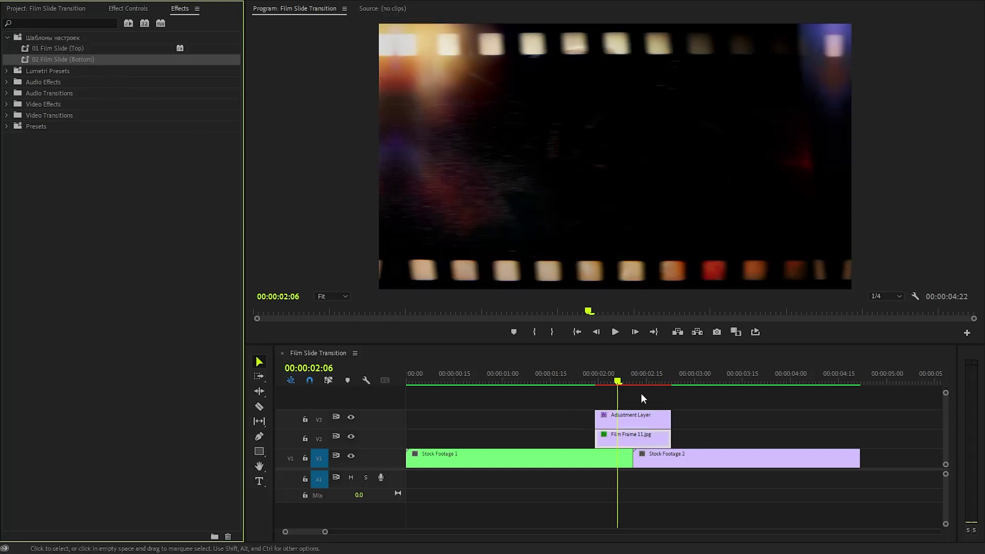
{"action": "left_click", "coordinate": [624, 382]}
{"action": "mouse_move", "coordinate": [624, 383]}
{"action": "left_mouse_down"}
{"action": "mouse_move", "coordinate": [654, 383]}
{"action": "mouse_move", "coordinate": [606, 385]}
{"action": "mouse_move", "coordinate": [643, 387]}
{"action": "left_mouse_up"}
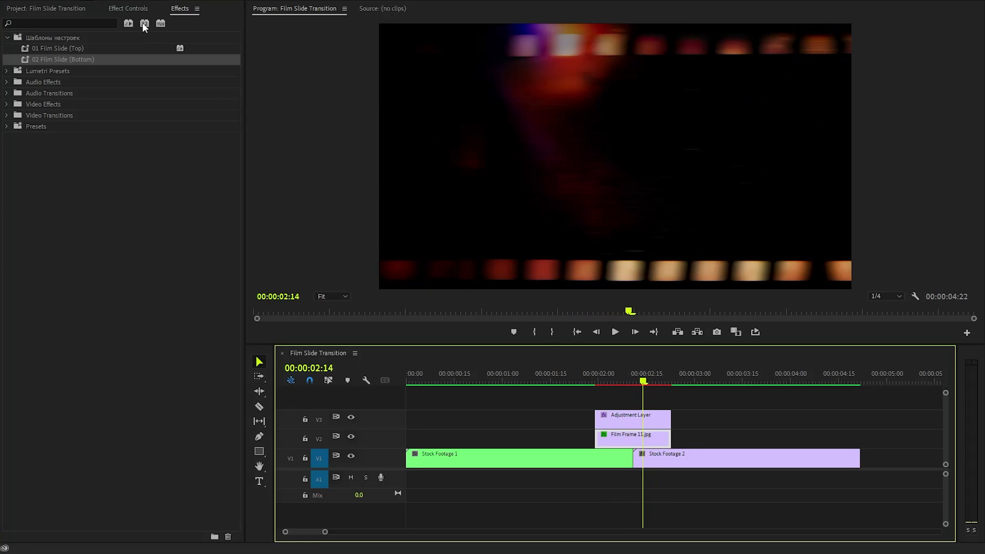
- In Effect Controls, set Film Frame 11.jpg's Opacity blend mode to Screen
{"action": "left_click", "coordinate": [128, 9]}
{"action": "left_click", "coordinate": [61, 147]}
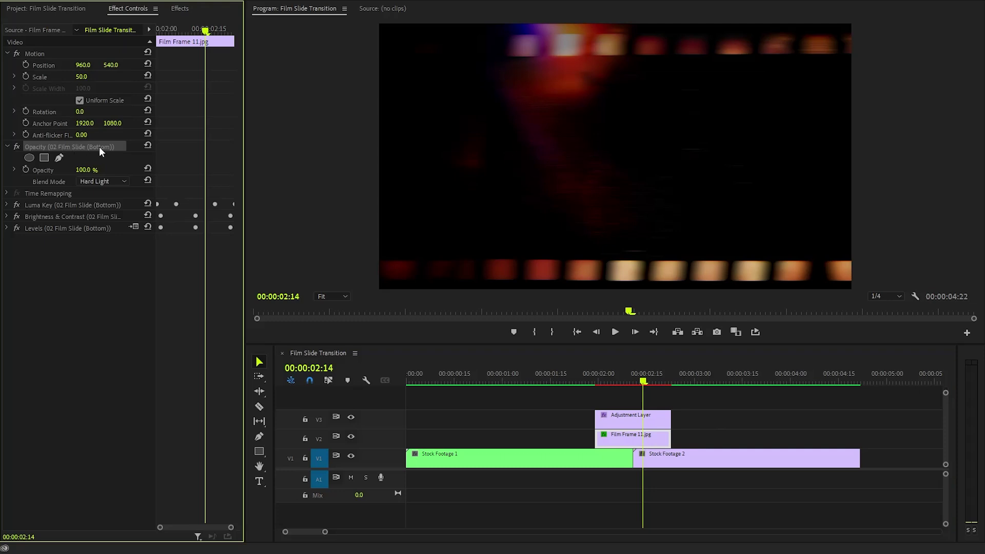
{"action": "left_click", "coordinate": [51, 180]}
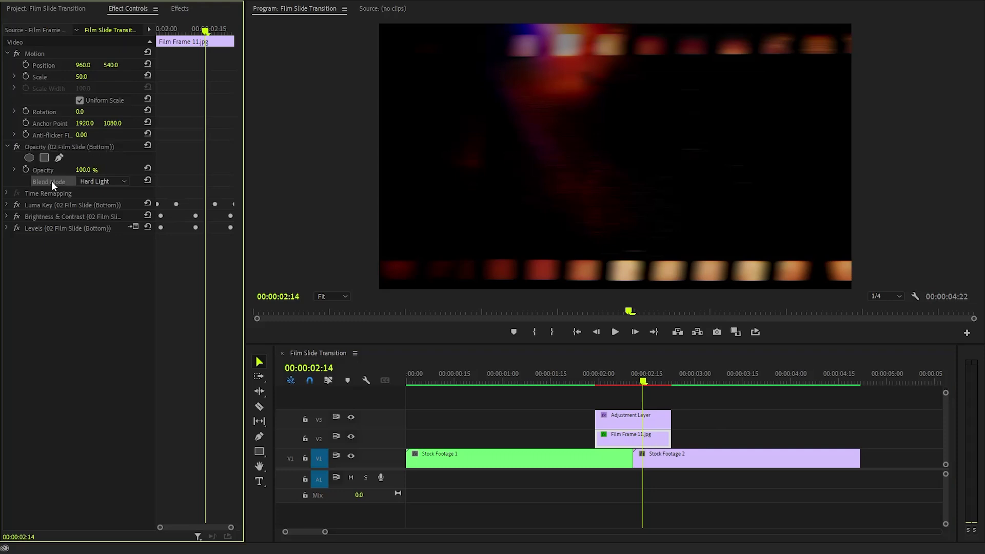
{"action": "left_click", "coordinate": [106, 181]}
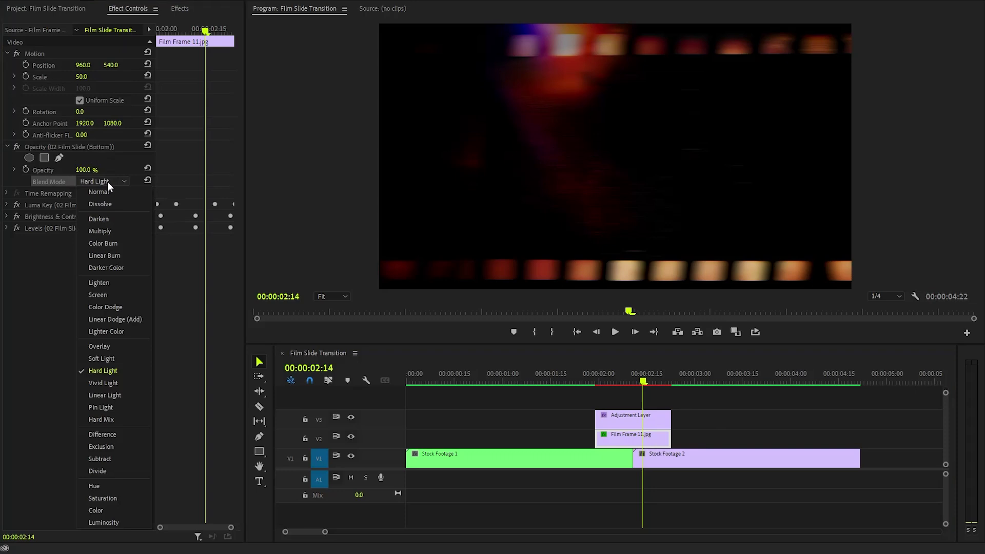
{"action": "left_click", "coordinate": [113, 295]}
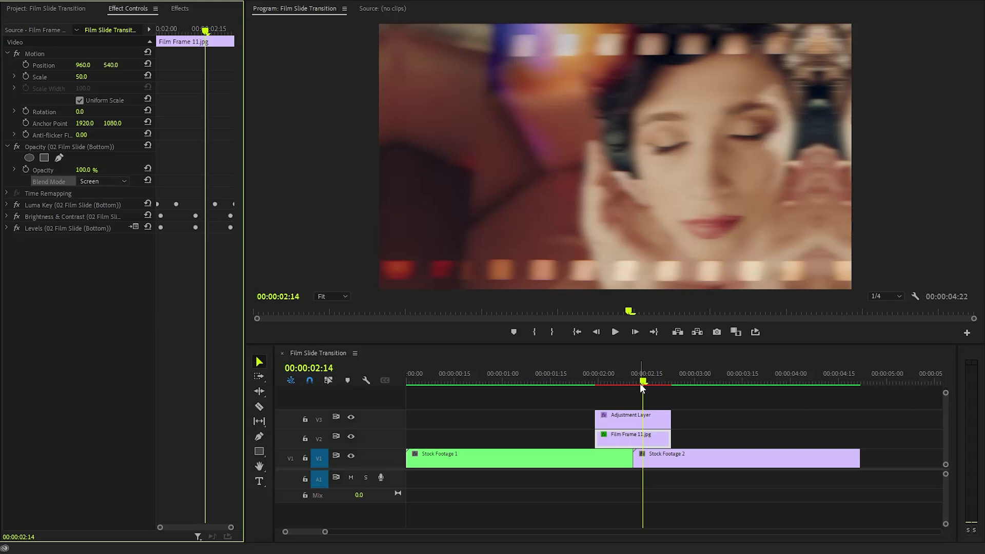
{"action": "left_click", "coordinate": [577, 390]}
{"action": "key", "text": "Up"}
- Play the transition twice, once from inside the first clip and once from 00:00:01:01
{"action": "left_click_drag", "start_coordinate": [577, 392], "coordinate": [462, 389]}
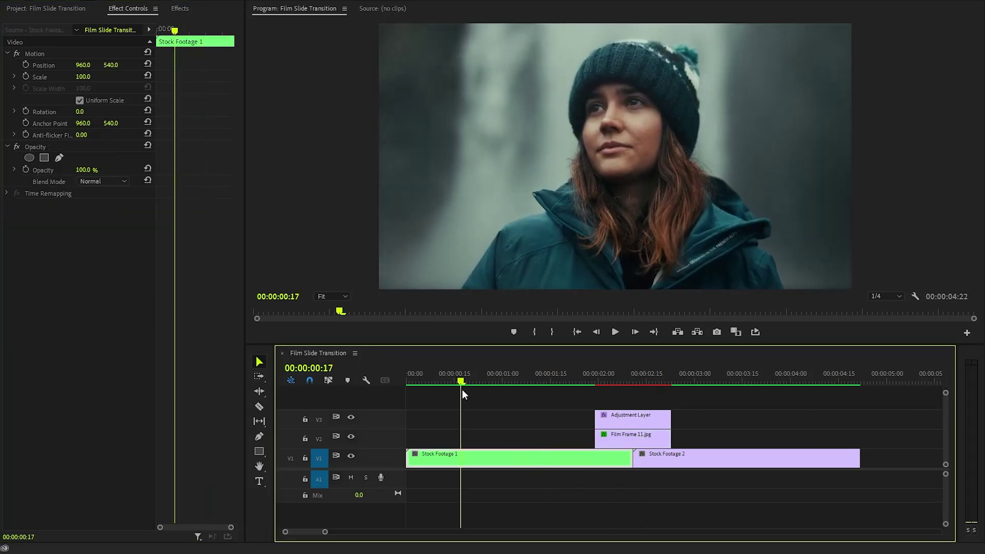
{"action": "left_click", "coordinate": [465, 392]}
{"action": "key", "text": "space"}
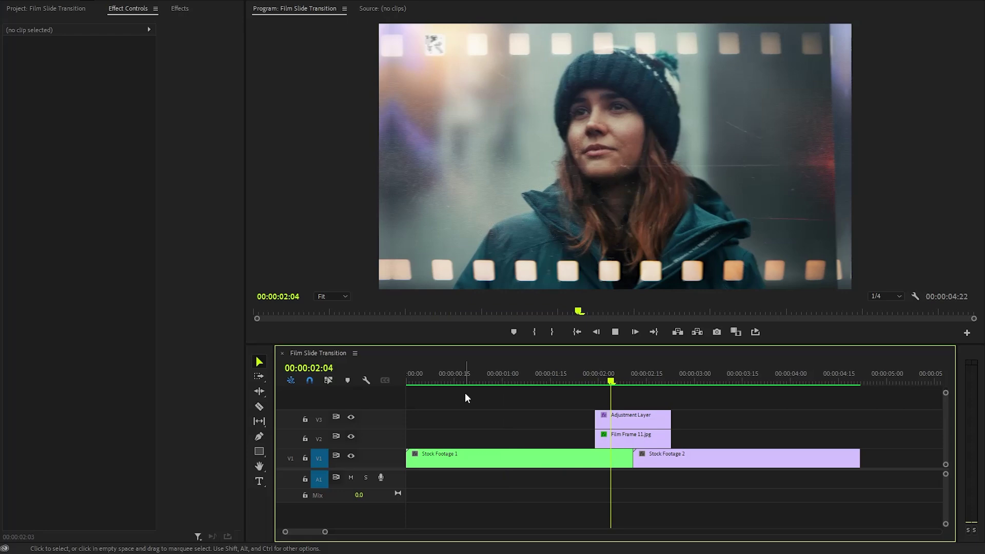
{"action": "key", "text": "space"}
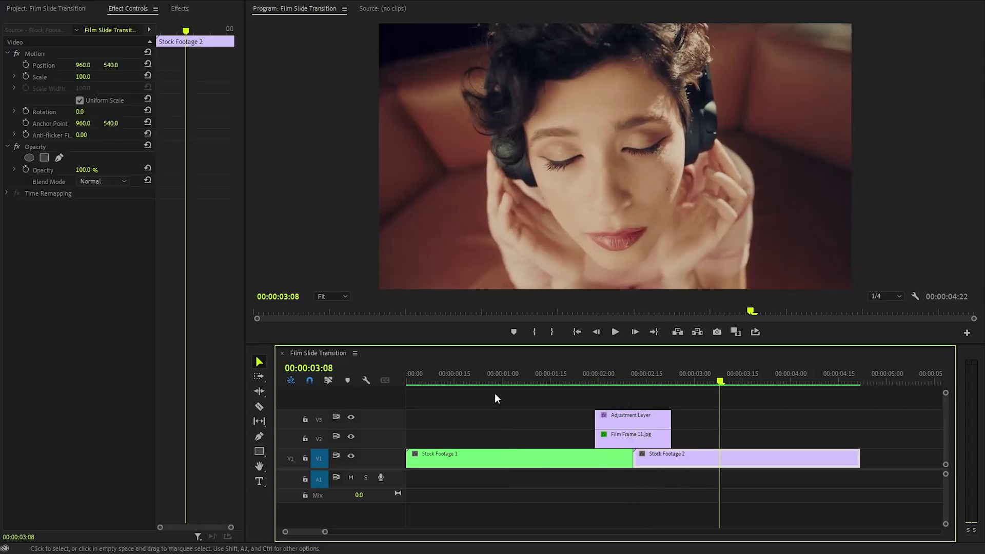
{"action": "left_click", "coordinate": [506, 380]}
{"action": "key", "text": "space"}
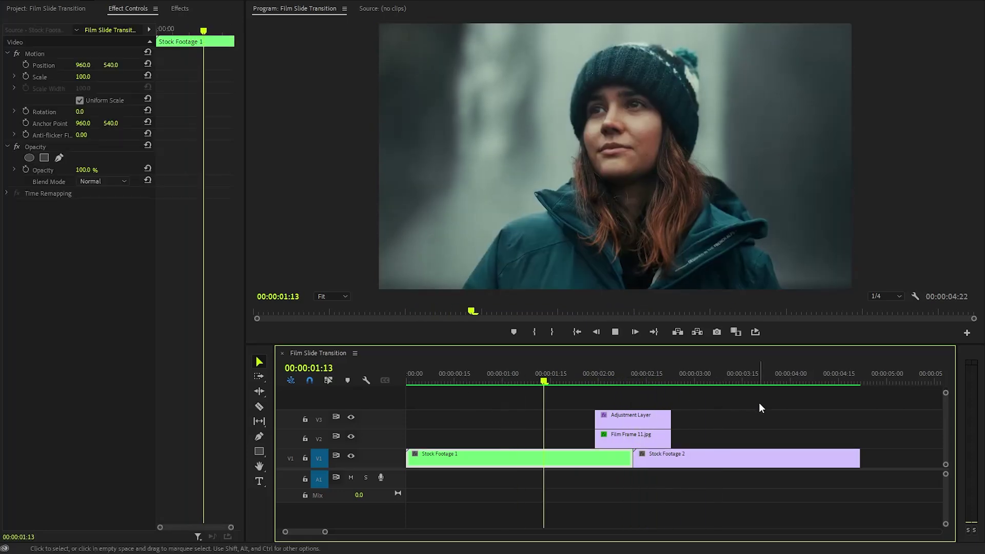
{"action": "key", "text": "space"}
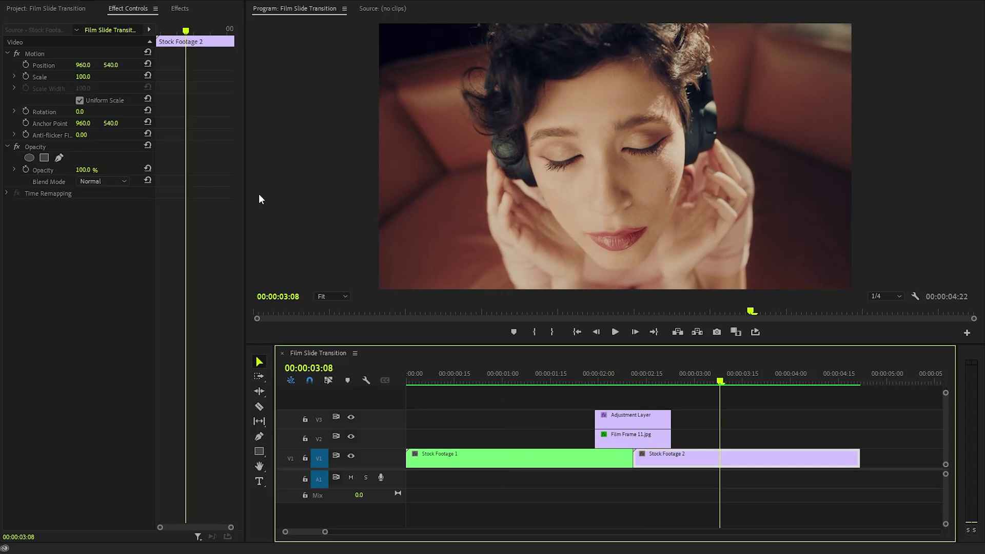
- Drop 01 Film Slide SFX.wav on A1 under the transition and play it back twice
{"action": "left_click", "coordinate": [57, 9]}
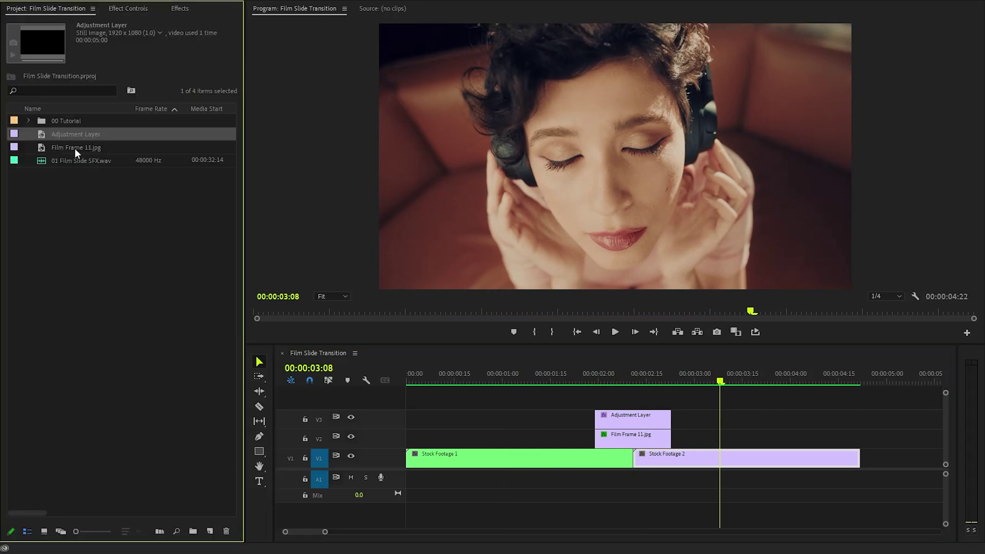
{"action": "left_click_drag", "start_coordinate": [66, 158], "coordinate": [598, 477]}
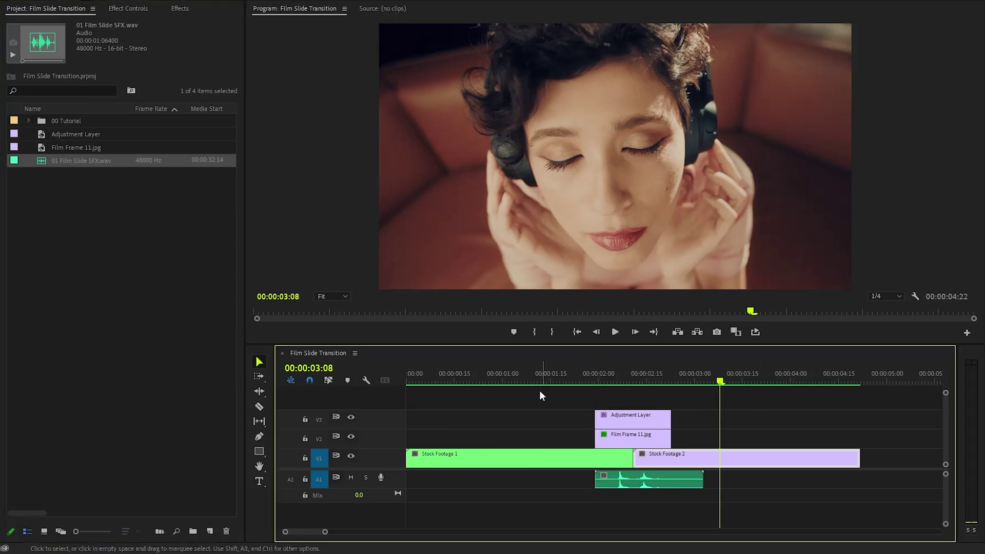
{"action": "left_click", "coordinate": [532, 378]}
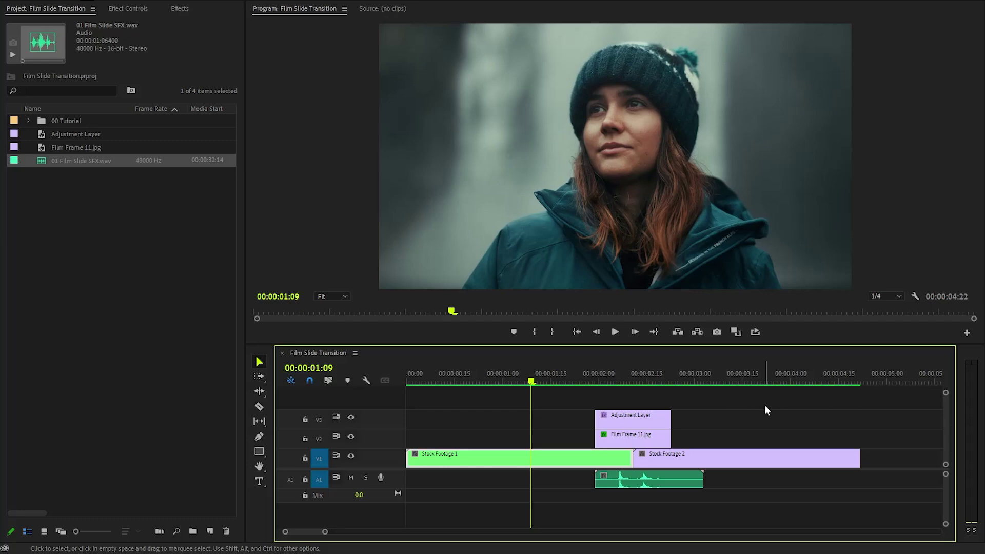
{"action": "key", "text": "space"}
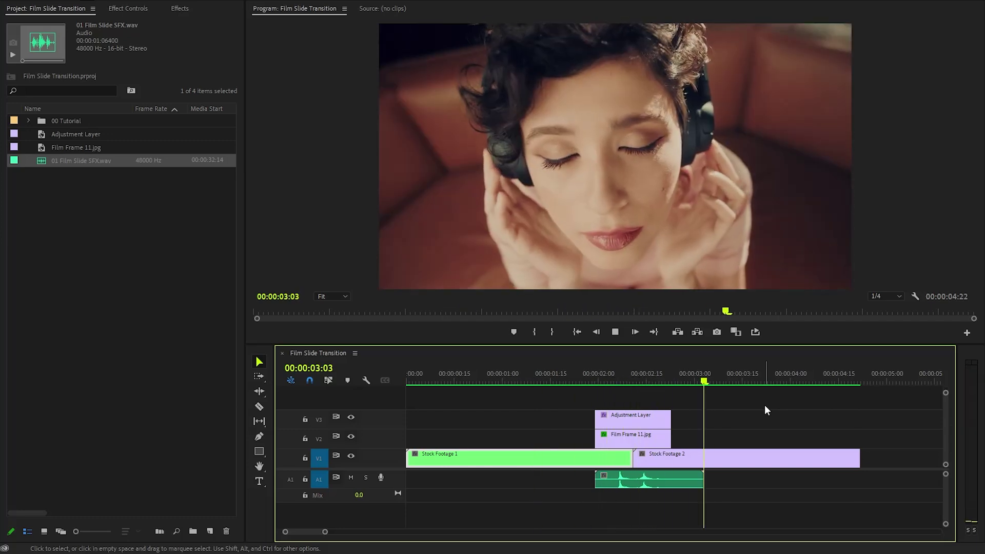
{"action": "key", "text": "space"}
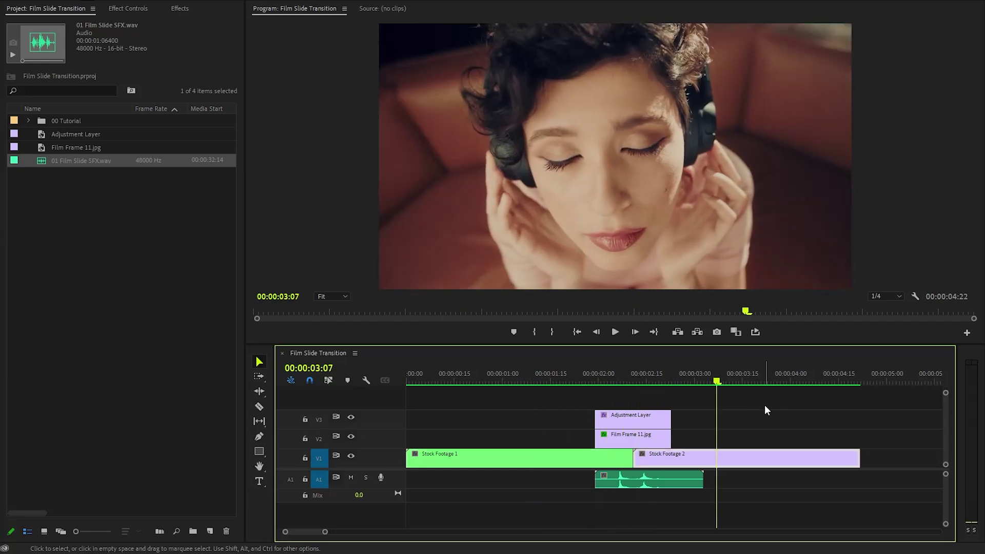
{"action": "left_click", "coordinate": [567, 382]}
{"action": "key", "text": "space"}
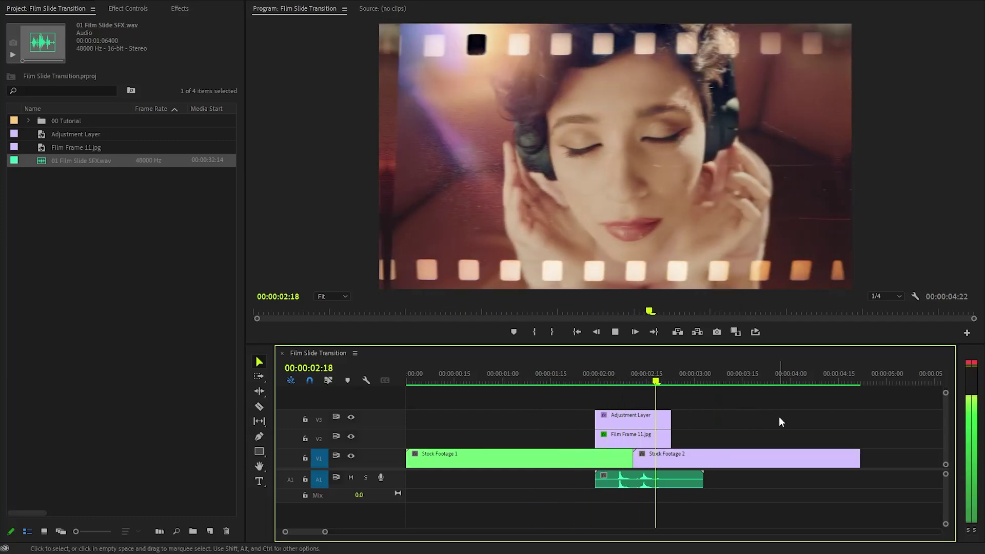